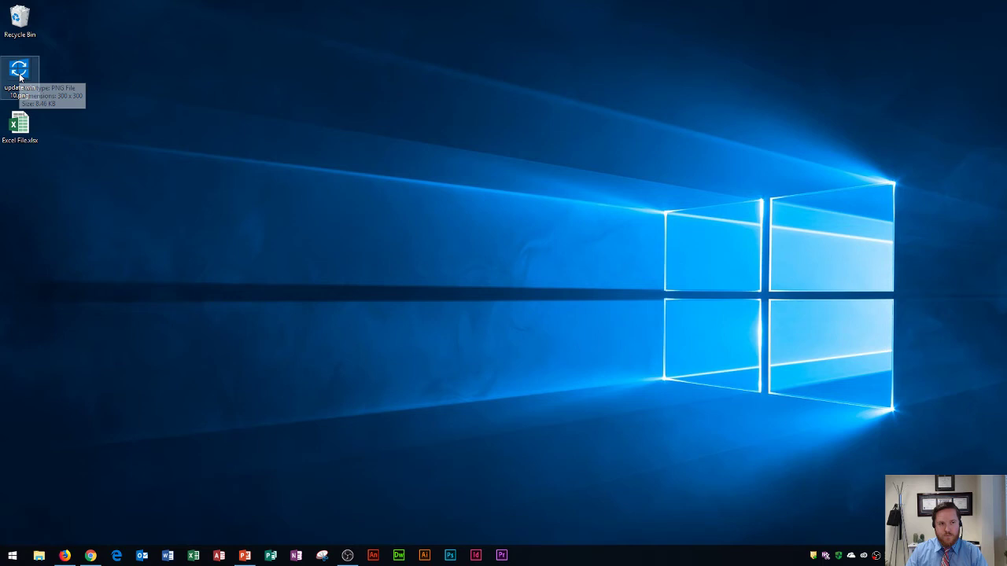
- Select the 'update win 10.png' image on the desktop
{"action": "left_click", "coordinate": [22, 97]}
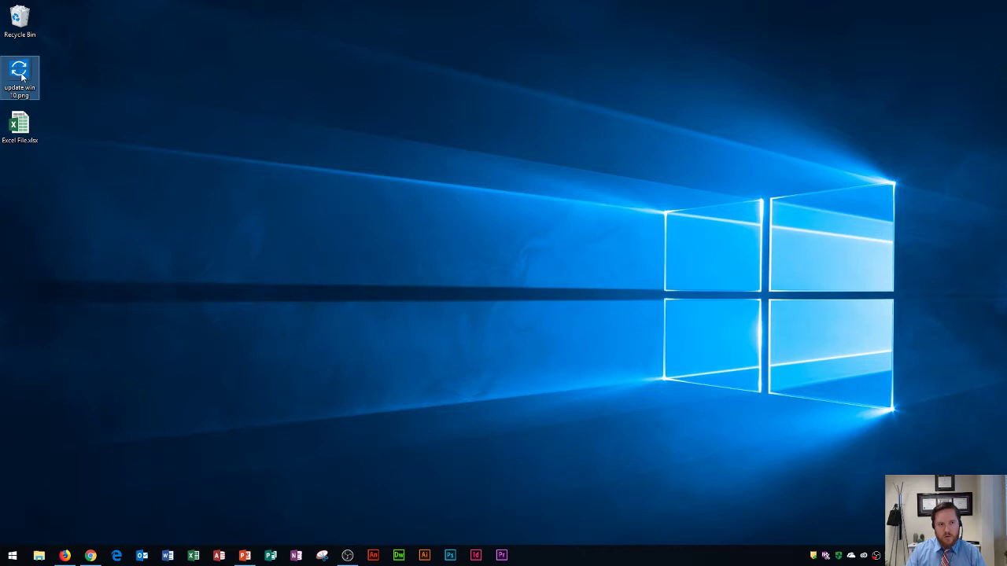
- Delete 'update win 10.png' from the desktop through its context menu
{"action": "right_click", "coordinate": [21, 75]}
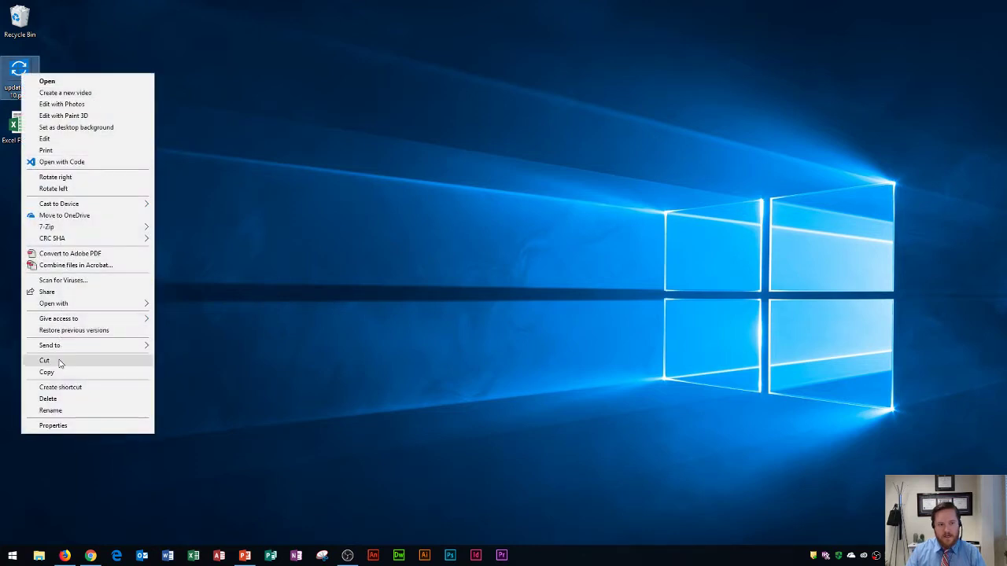
{"action": "left_click", "coordinate": [61, 403]}
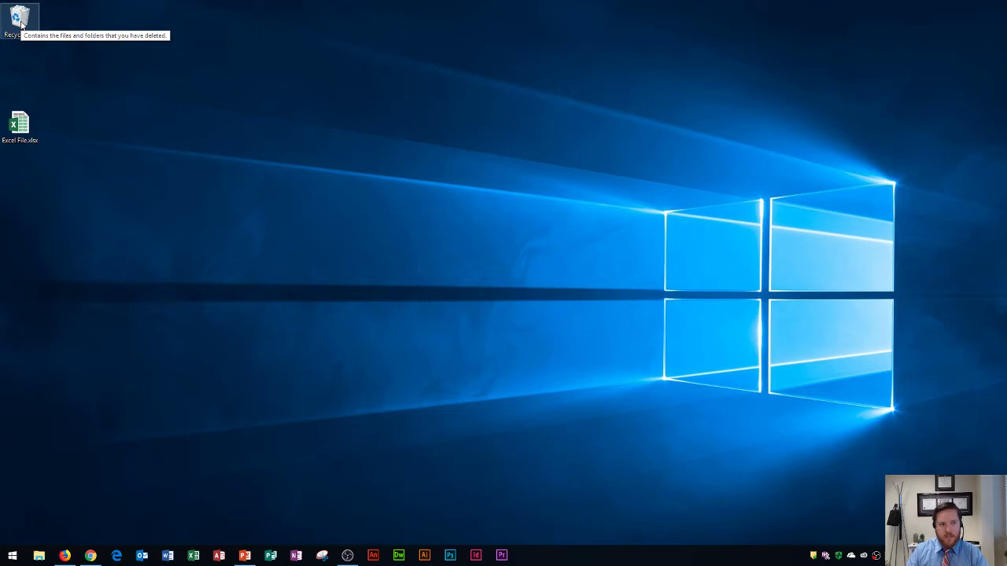
- Open the Recycle Bin maximized and scroll to 'update win 10.png' at the bottom of the 154-item list
{"action": "double_click", "coordinate": [20, 25]}
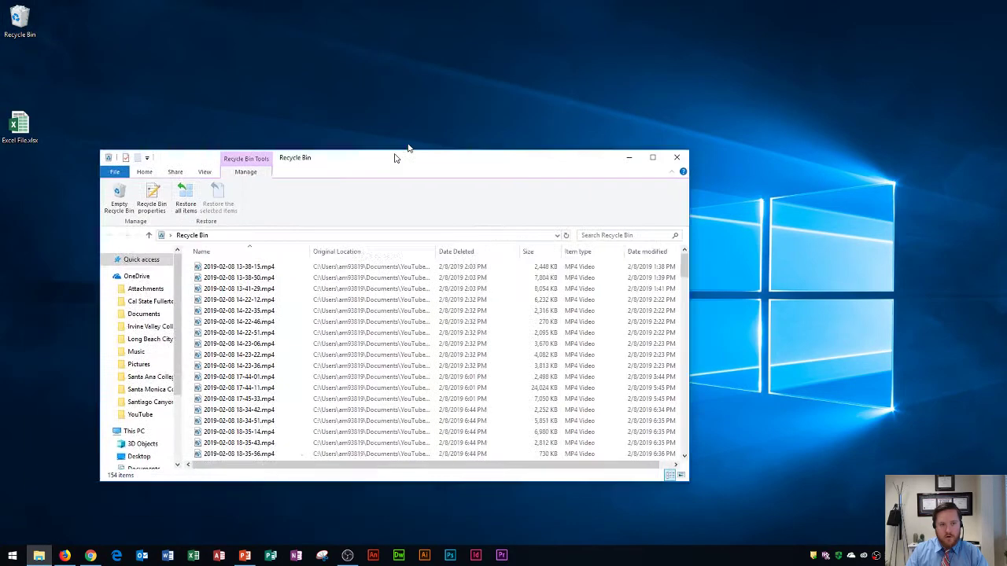
{"action": "double_click", "coordinate": [396, 153]}
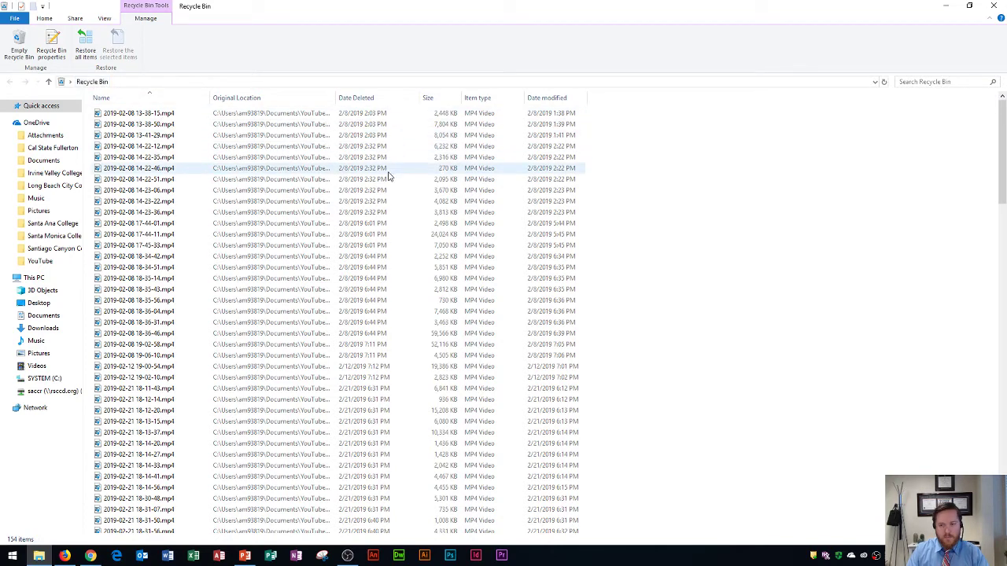
{"action": "scroll", "coordinate": [384, 192], "scroll_direction": "down", "scroll_amount": 4}
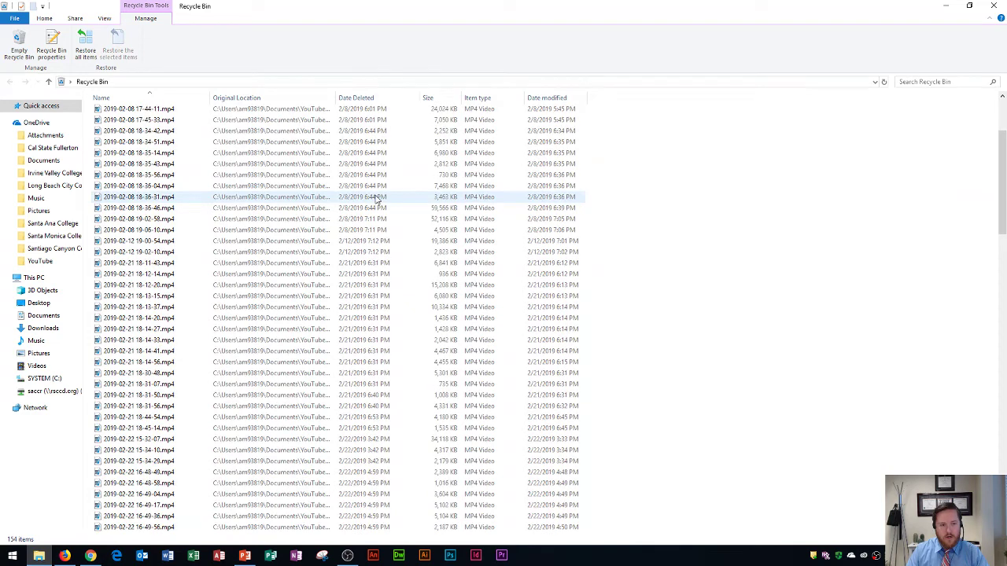
{"action": "scroll", "coordinate": [377, 198], "scroll_direction": "down", "scroll_amount": 3}
{"action": "scroll", "coordinate": [378, 198], "scroll_direction": "down", "scroll_amount": 1}
{"action": "scroll", "coordinate": [378, 199], "scroll_direction": "down", "scroll_amount": 3}
{"action": "scroll", "coordinate": [378, 196], "scroll_direction": "down", "scroll_amount": 3}
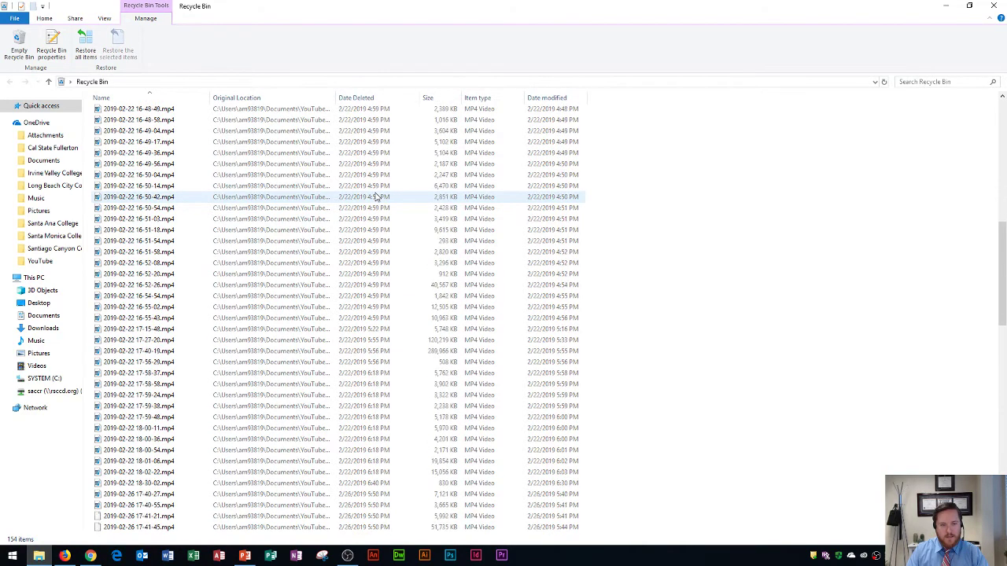
{"action": "scroll", "coordinate": [376, 197], "scroll_direction": "down", "scroll_amount": 2}
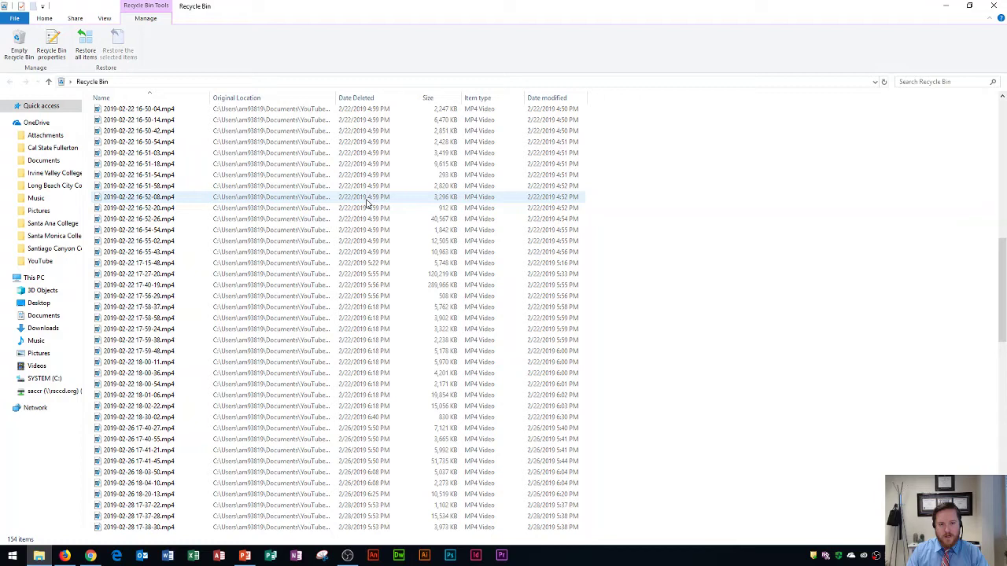
{"action": "scroll", "coordinate": [260, 229], "scroll_direction": "down", "scroll_amount": 2}
{"action": "scroll", "coordinate": [328, 236], "scroll_direction": "down", "scroll_amount": 2}
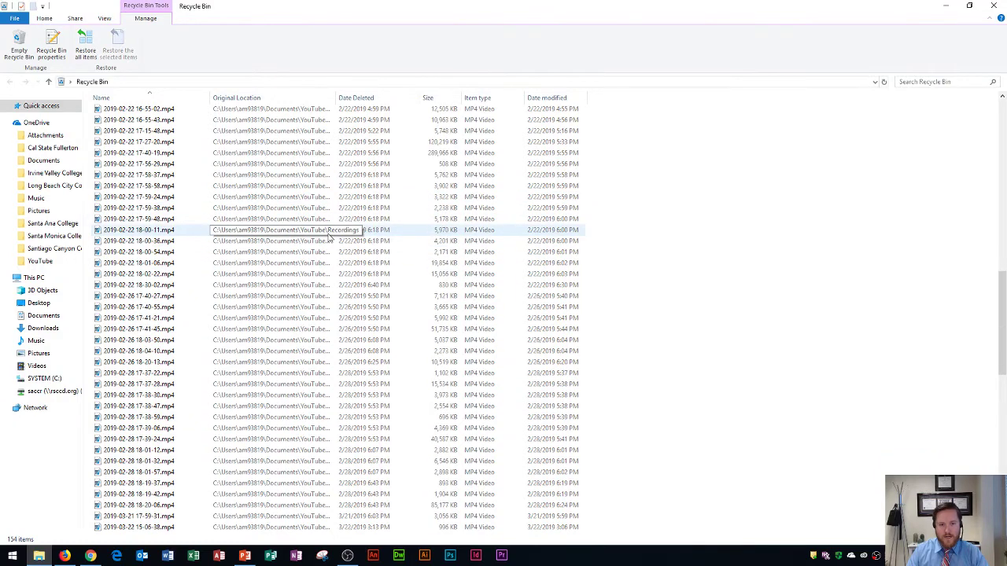
{"action": "scroll", "coordinate": [360, 231], "scroll_direction": "up", "scroll_amount": 1}
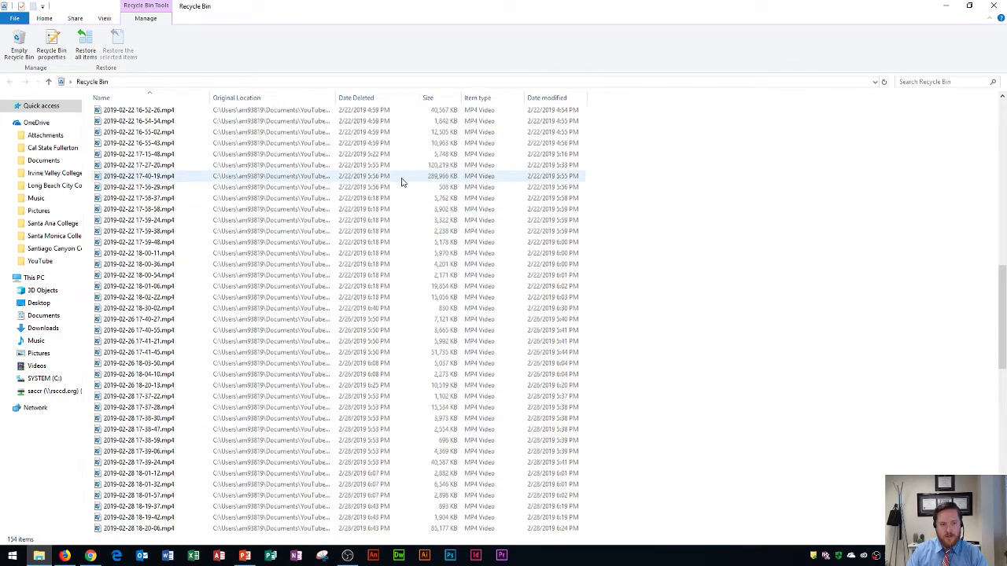
{"action": "scroll", "coordinate": [338, 220], "scroll_direction": "down", "scroll_amount": 13}
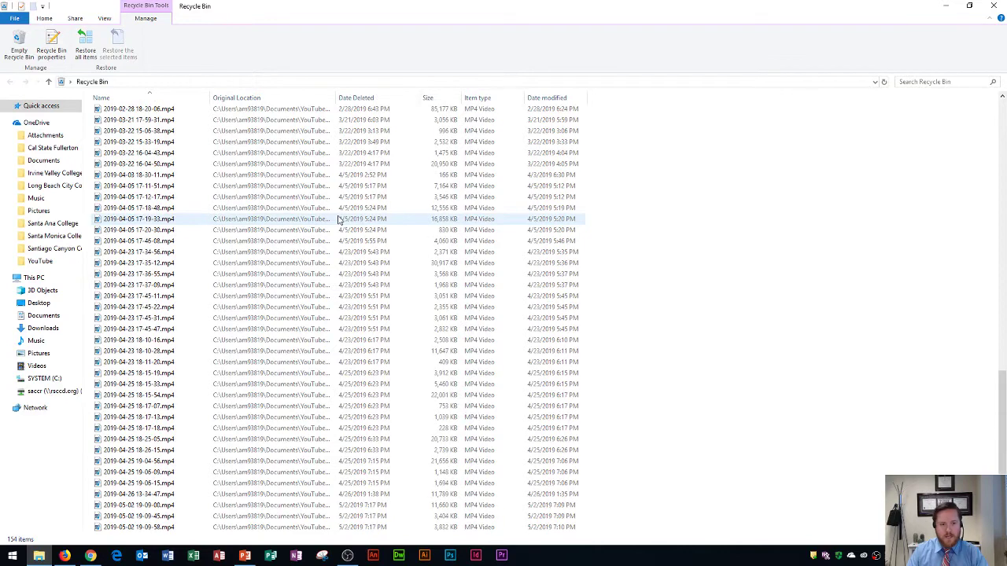
{"action": "scroll", "coordinate": [338, 220], "scroll_direction": "down", "scroll_amount": 3}
{"action": "scroll", "coordinate": [339, 220], "scroll_direction": "down", "scroll_amount": 2}
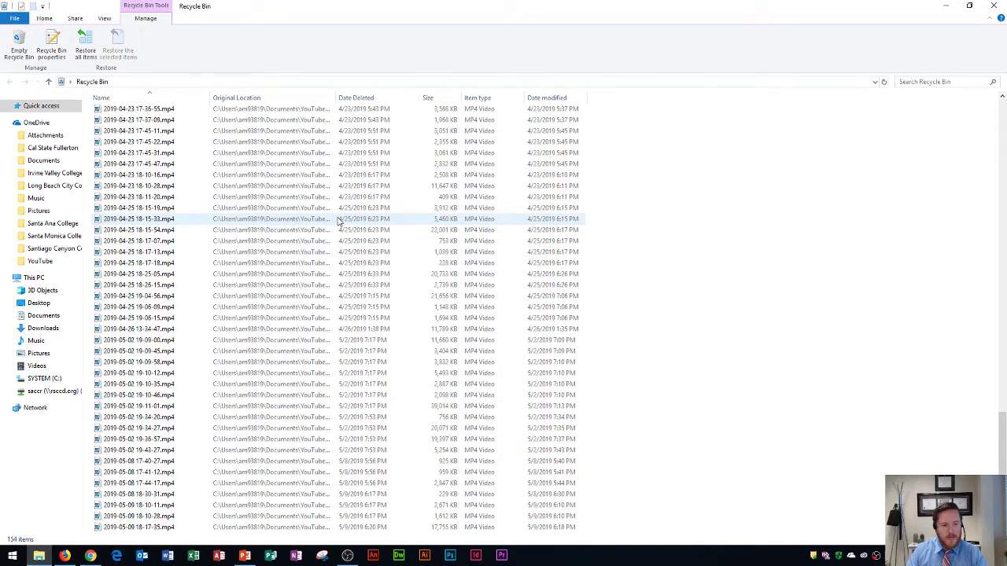
{"action": "scroll", "coordinate": [338, 220], "scroll_direction": "down", "scroll_amount": 1}
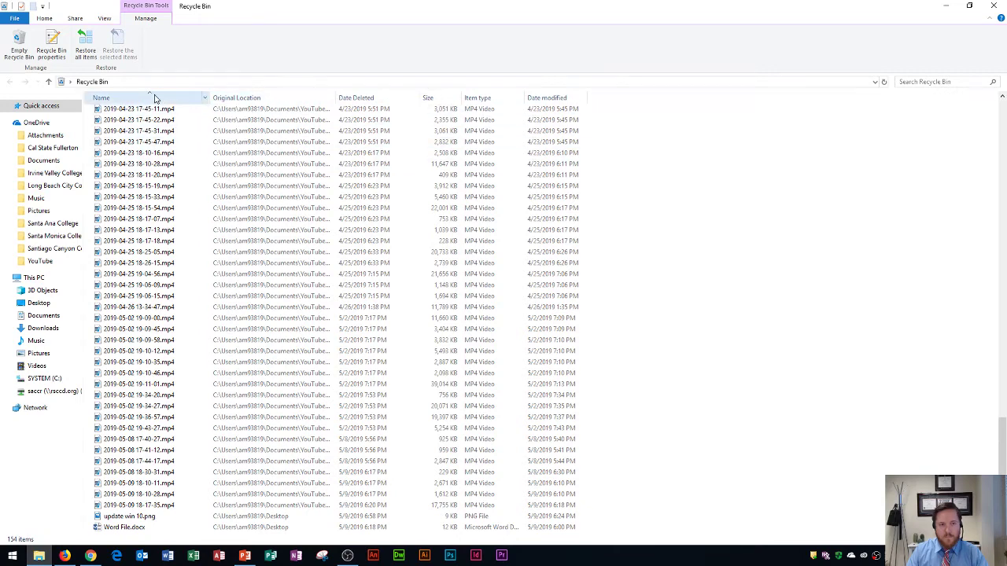
- Sort the Recycle Bin newest first by Date modified, then select 'update win 10.png'
{"action": "left_click", "coordinate": [547, 98]}
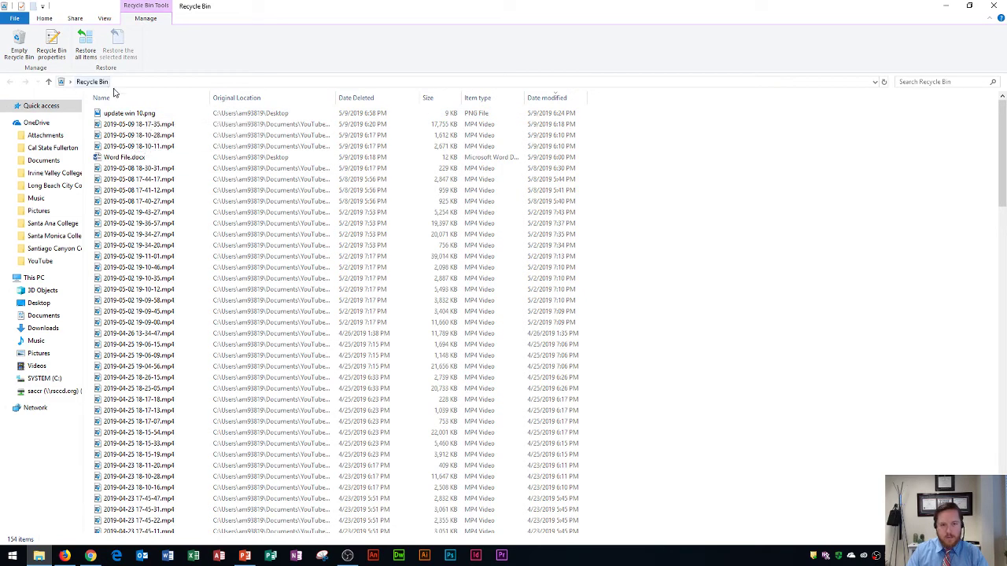
{"action": "left_click", "coordinate": [144, 118]}
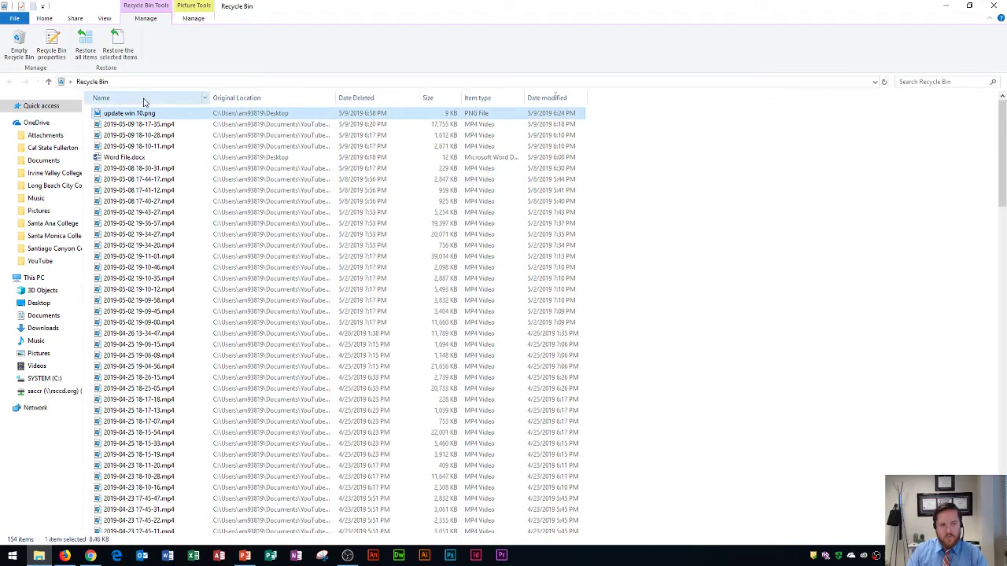
{"action": "left_click", "coordinate": [193, 19]}
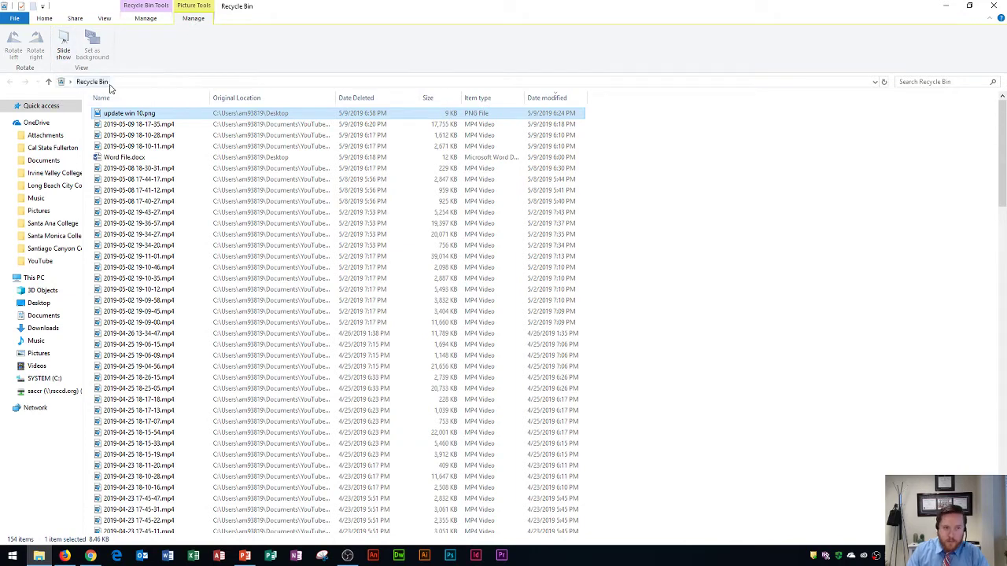
{"action": "scroll", "coordinate": [107, 24], "scroll_direction": "up", "scroll_amount": 4}
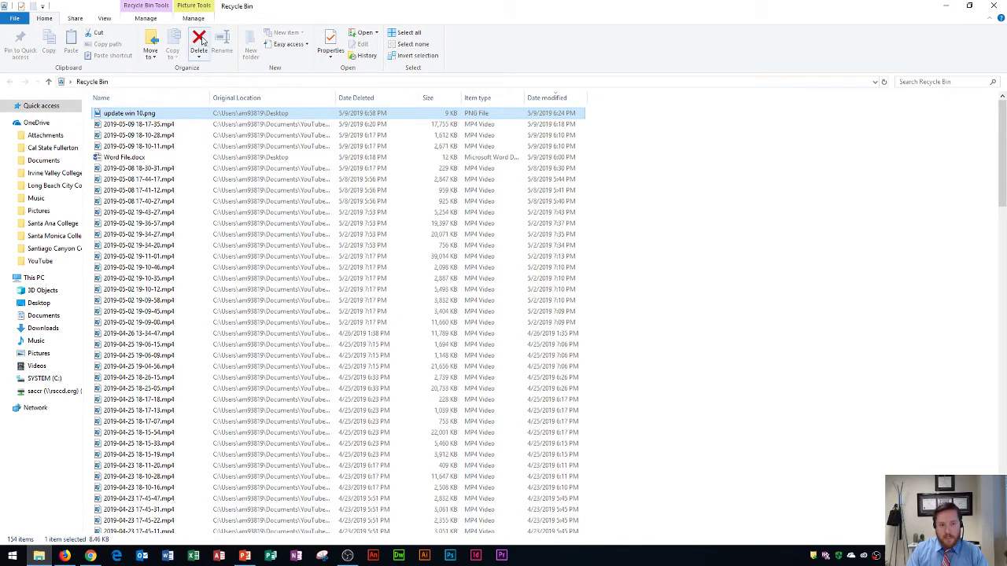
- Restore 'update win 10.png' to the desktop and minimize the Recycle Bin window
{"action": "right_click", "coordinate": [136, 115]}
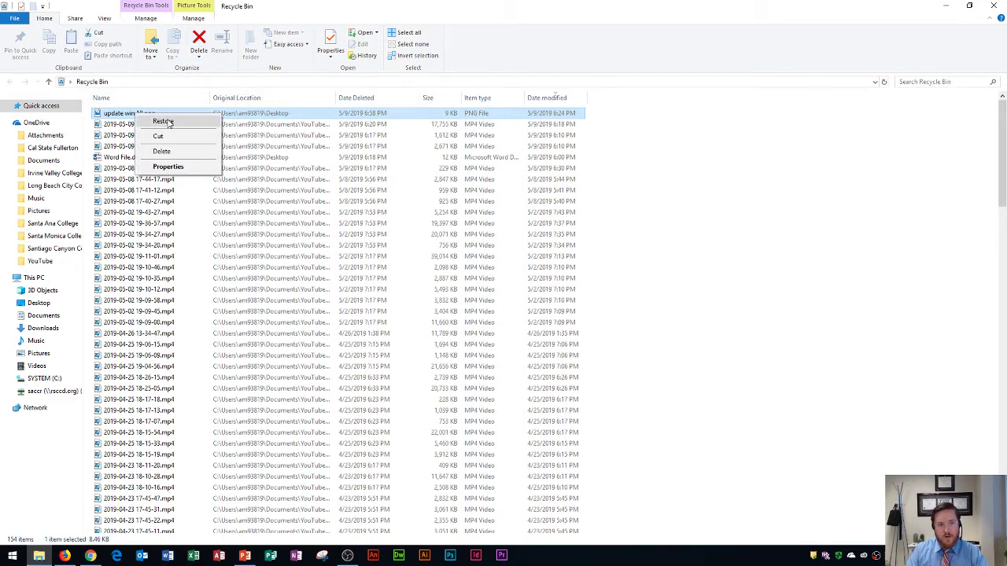
{"action": "left_click", "coordinate": [165, 122]}
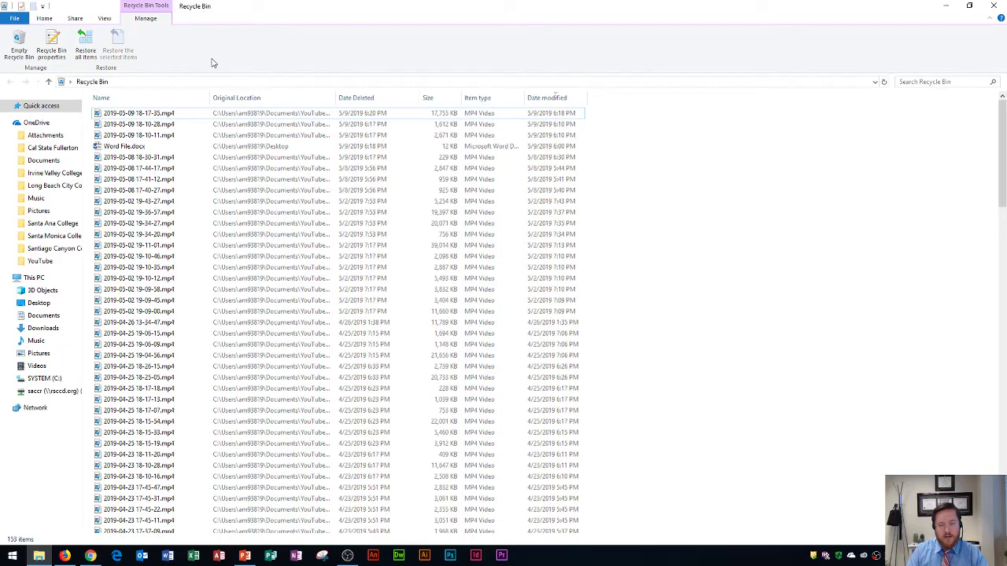
{"action": "left_click", "coordinate": [941, 6]}
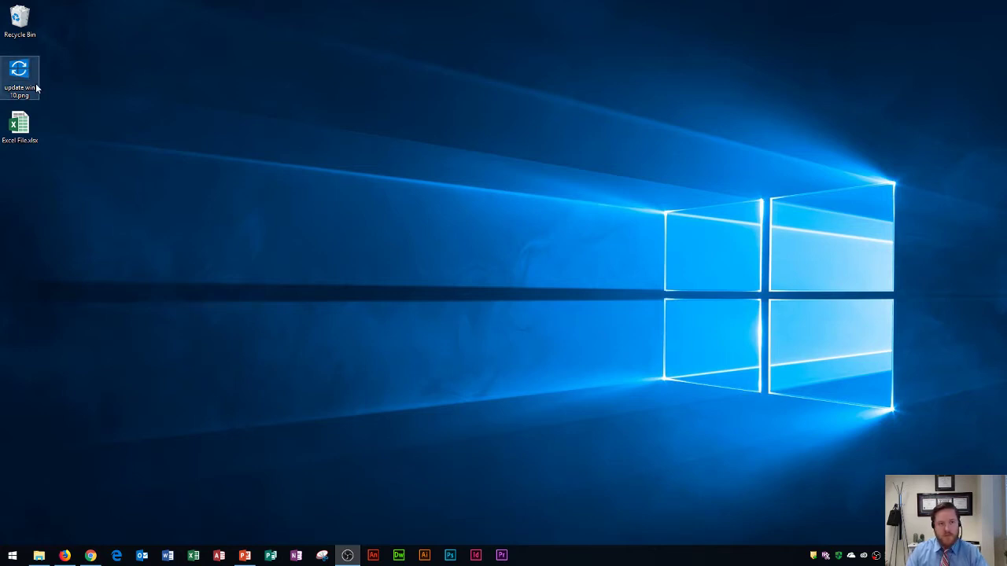
- Reopen the Recycle Bin, select all 153 items with Ctrl+A, and show their context menu
{"action": "double_click", "coordinate": [21, 20]}
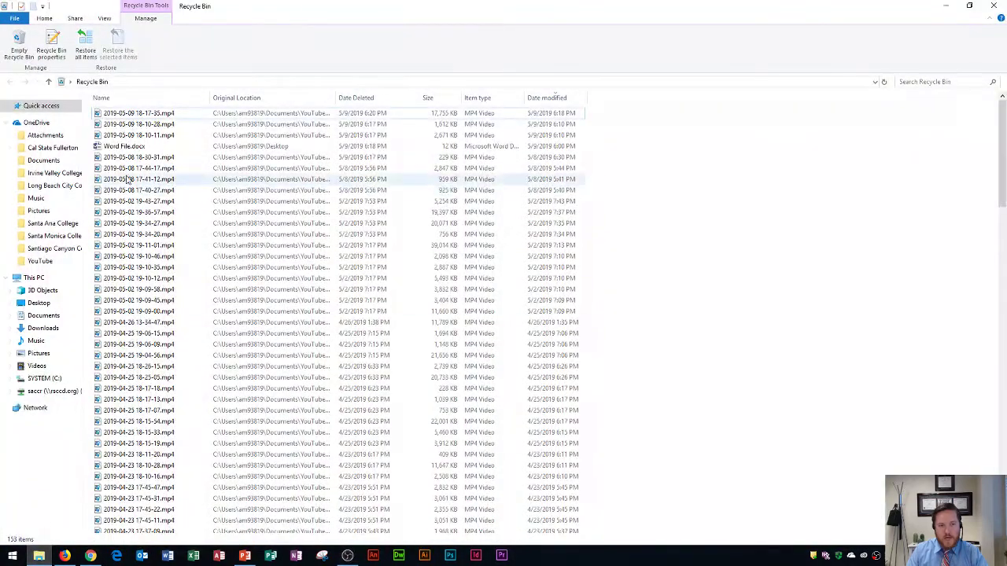
{"action": "left_click", "coordinate": [138, 115]}
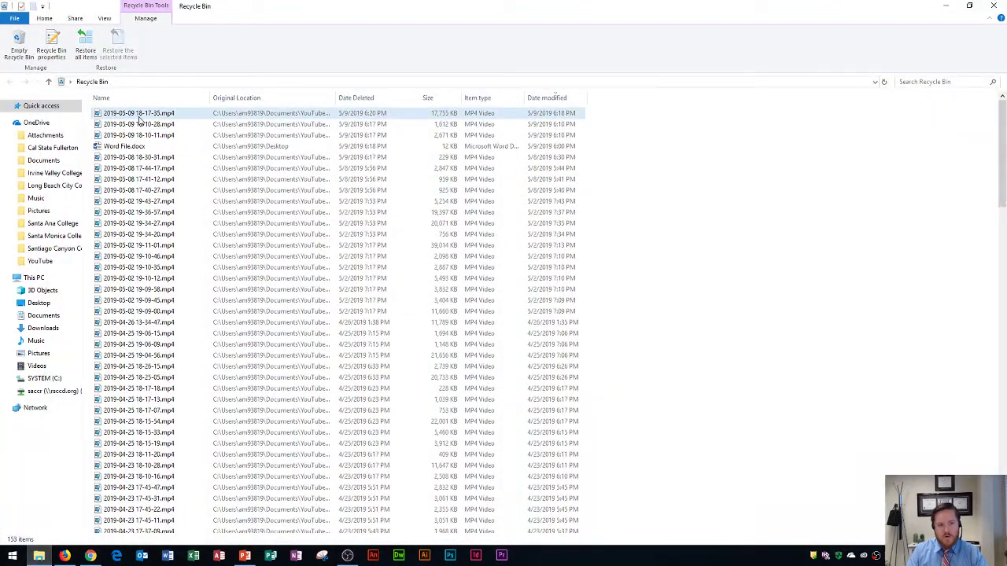
{"action": "left_click", "coordinate": [144, 116]}
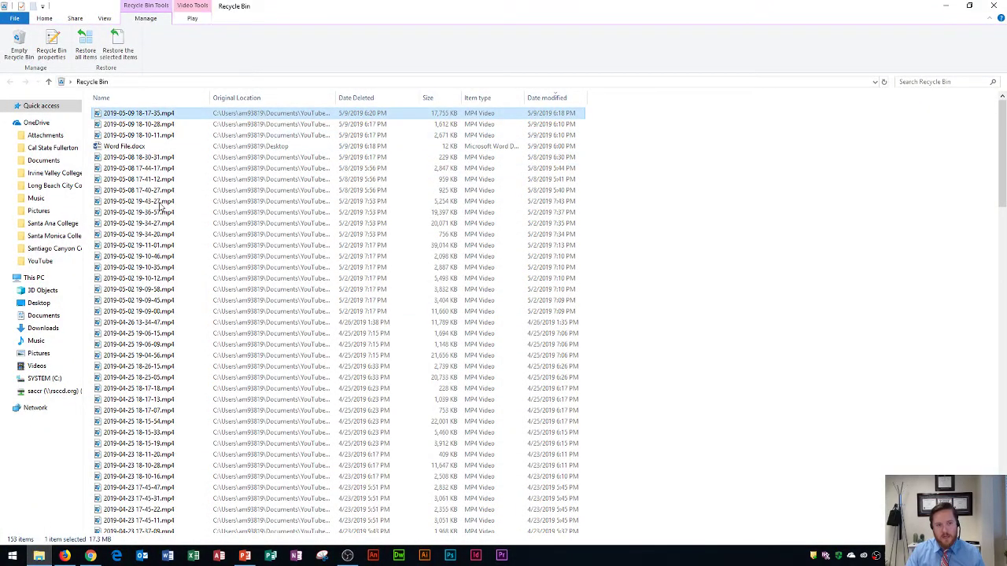
{"action": "left_click", "coordinate": [164, 289], "text": "shift"}
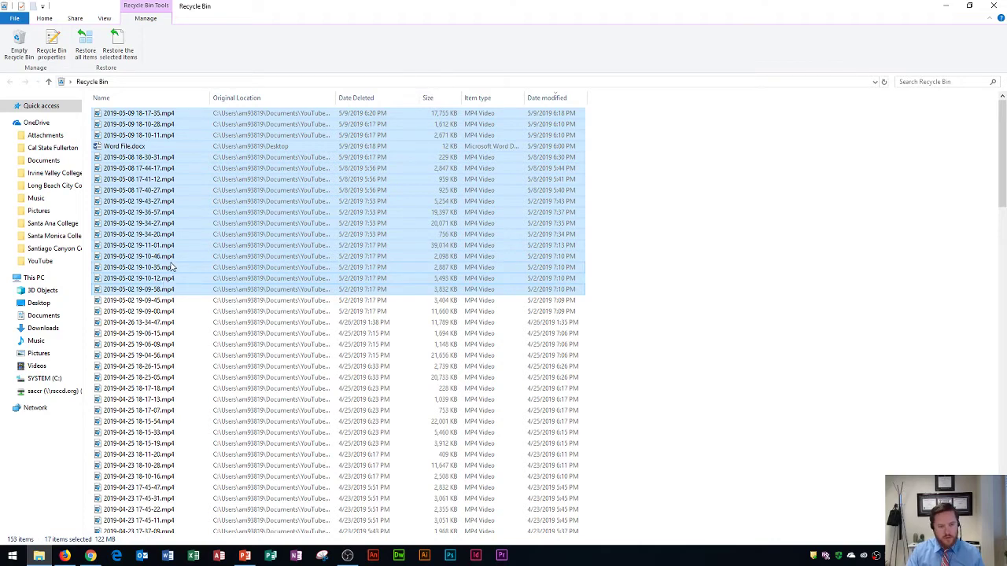
{"action": "key", "text": "ctrl+a"}
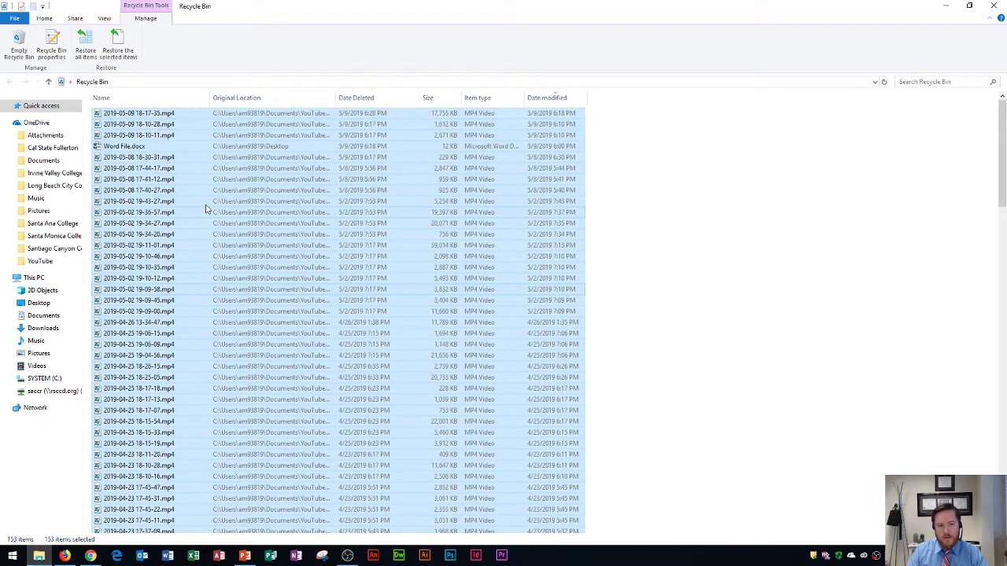
{"action": "right_click", "coordinate": [186, 126]}
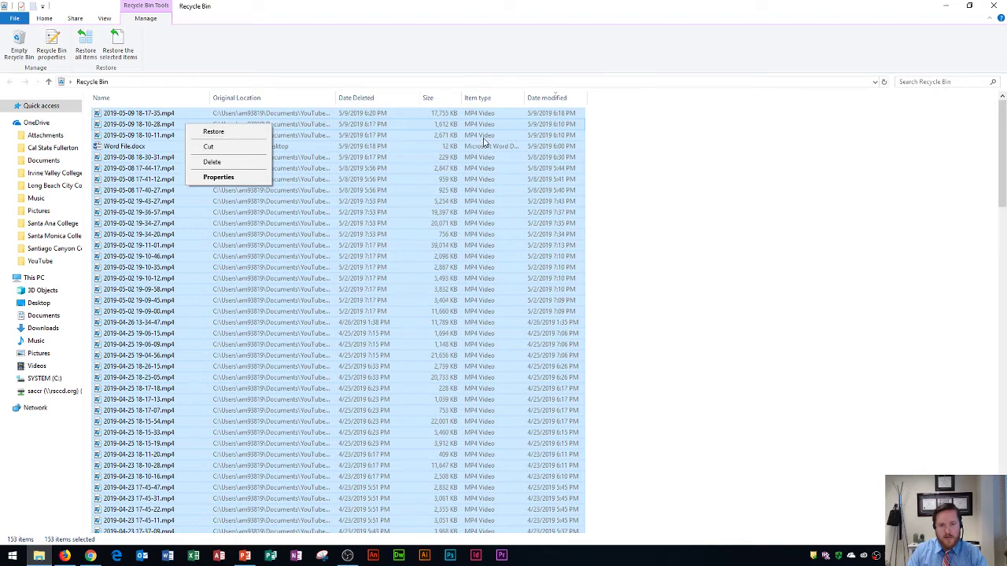
- Click empty list space to close the menu and deselect all items
{"action": "left_click", "coordinate": [718, 224]}
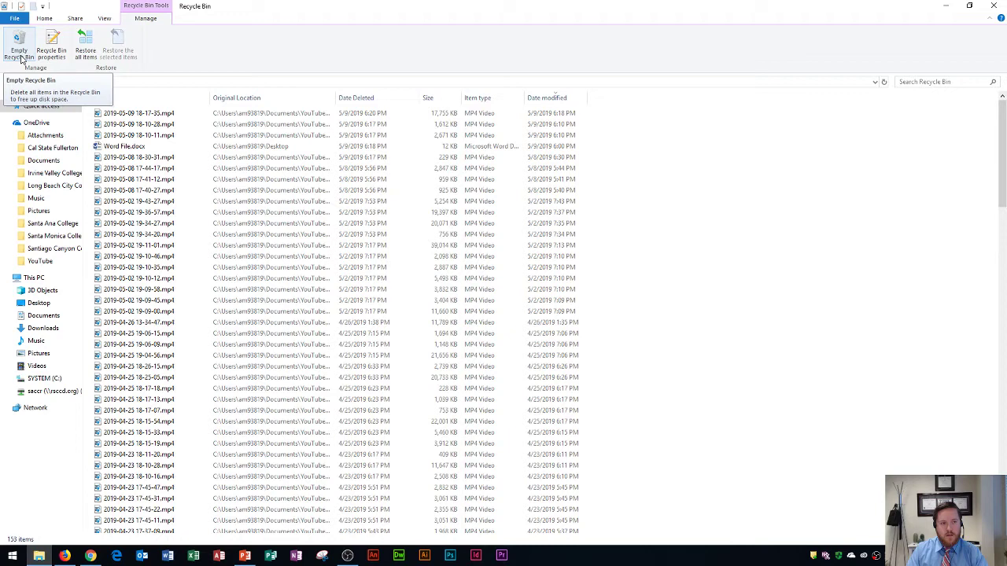
- Empty the Recycle Bin, confirming permanent deletion in the Delete Multiple Items dialog
{"action": "left_click", "coordinate": [21, 59]}
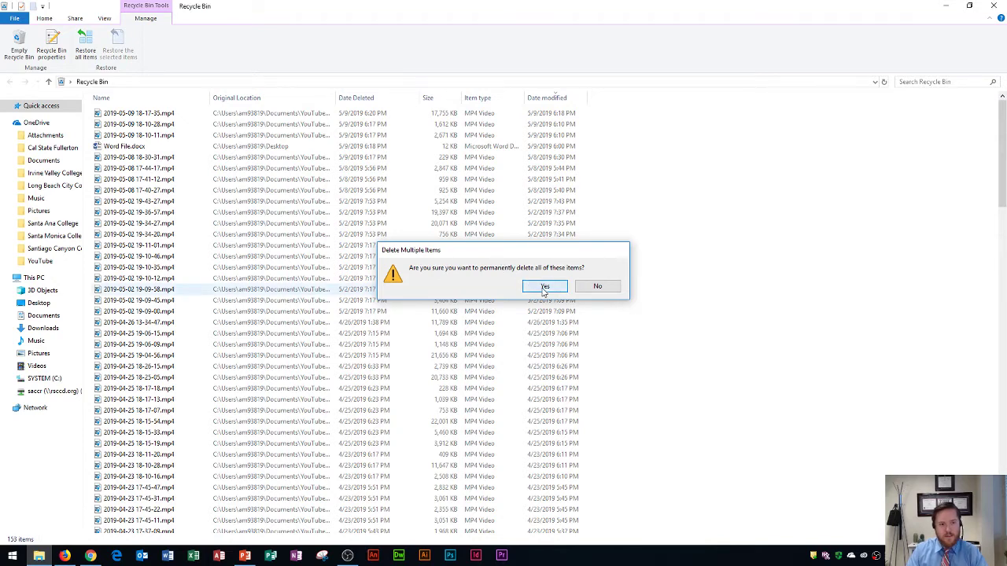
{"action": "left_click", "coordinate": [544, 287]}
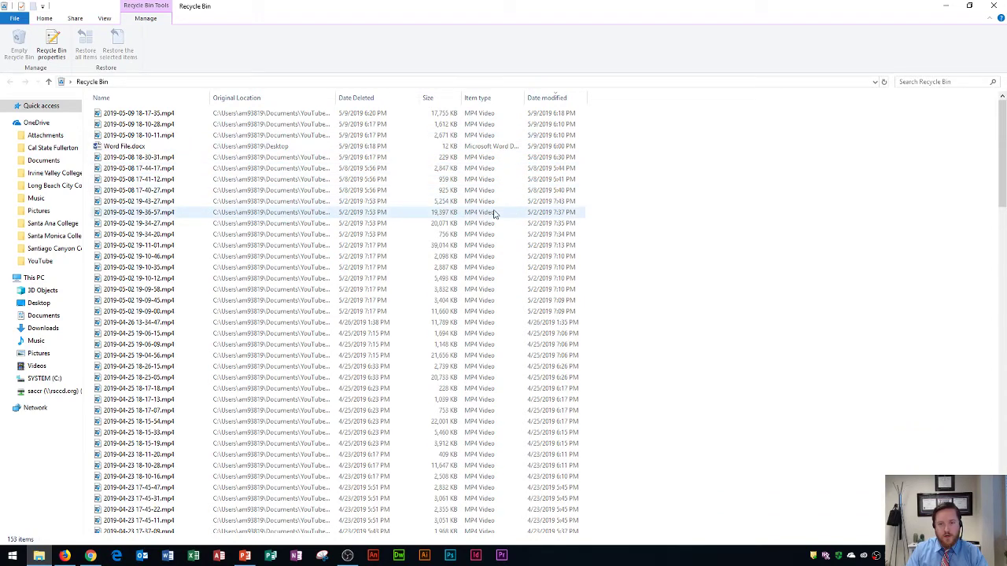
{"action": "scroll", "coordinate": [641, 207], "scroll_direction": "down", "scroll_amount": 12}
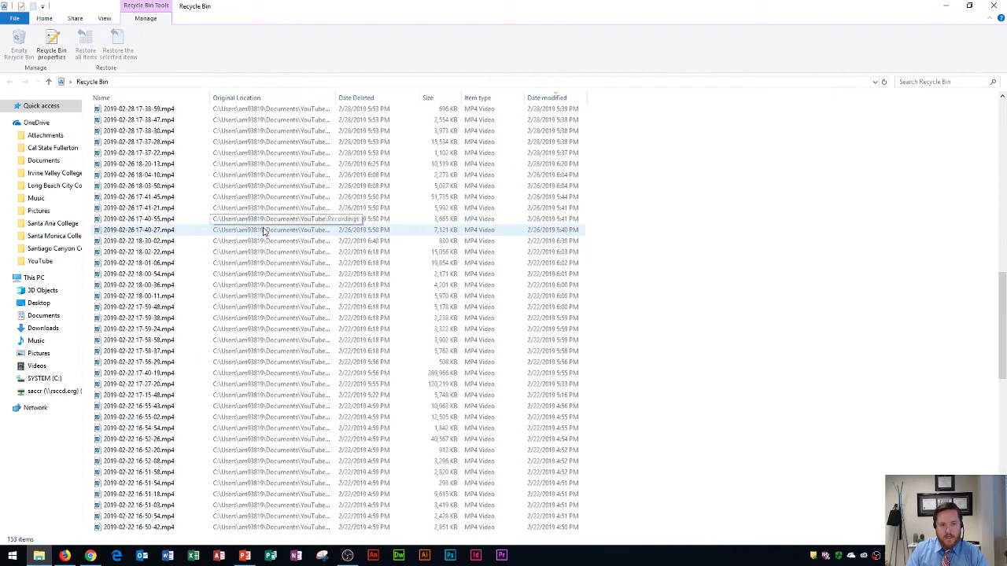
{"action": "scroll", "coordinate": [229, 221], "scroll_direction": "up", "scroll_amount": 4}
{"action": "scroll", "coordinate": [244, 220], "scroll_direction": "up", "scroll_amount": 4}
{"action": "scroll", "coordinate": [260, 220], "scroll_direction": "up", "scroll_amount": 4}
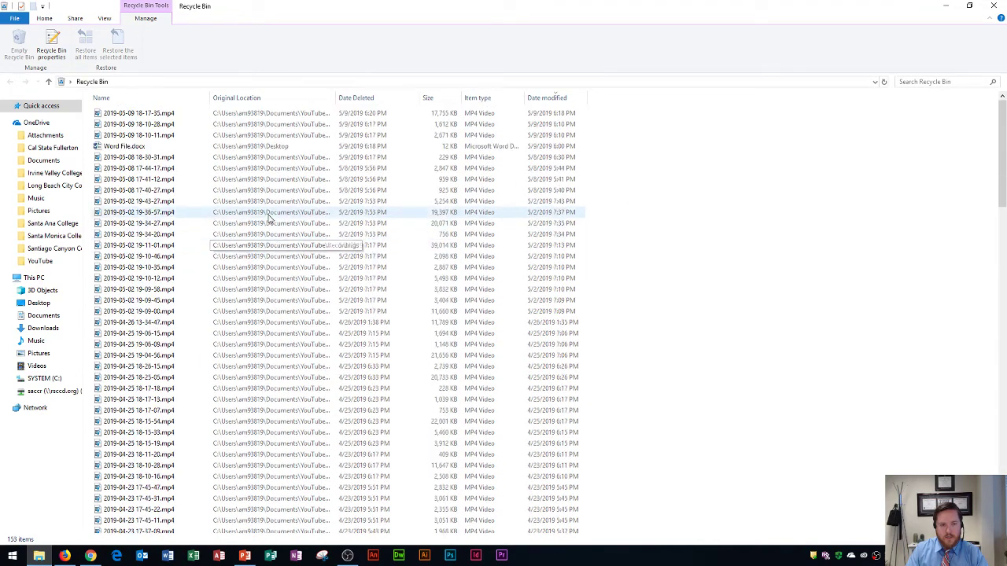
- Select all remaining items, clear the selection, and close the Recycle Bin window
{"action": "left_click", "coordinate": [192, 115]}
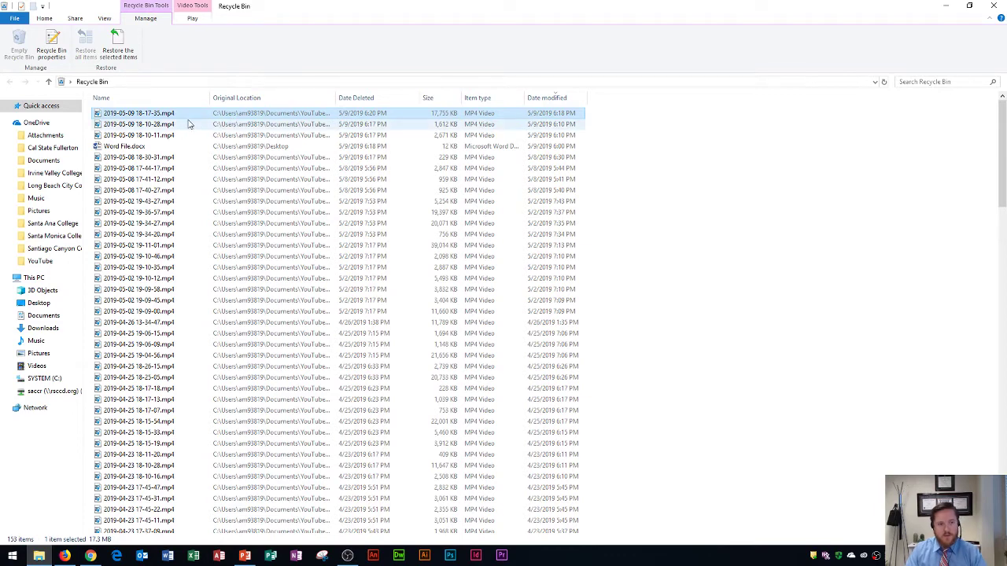
{"action": "key", "text": "ctrl+a"}
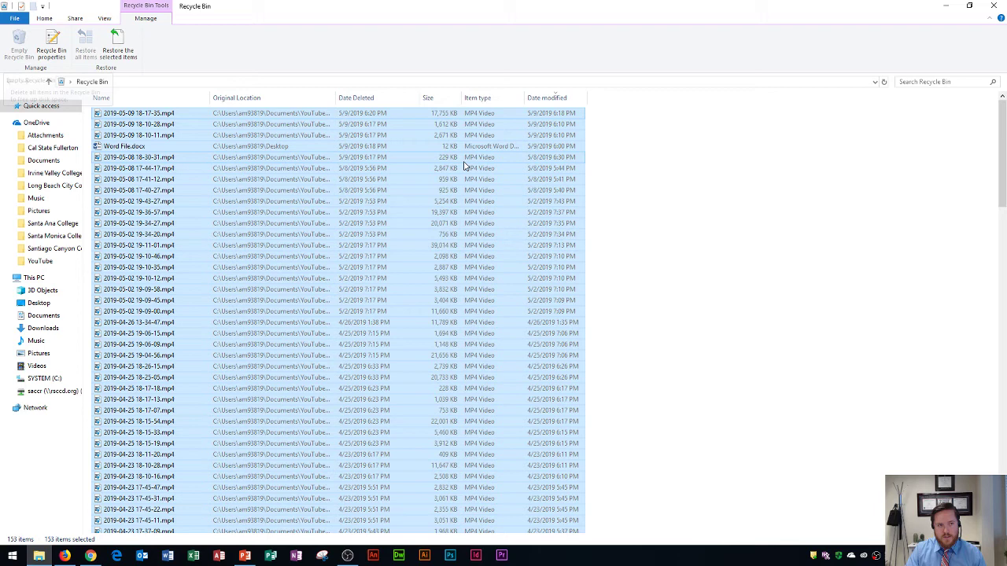
{"action": "left_click", "coordinate": [630, 203]}
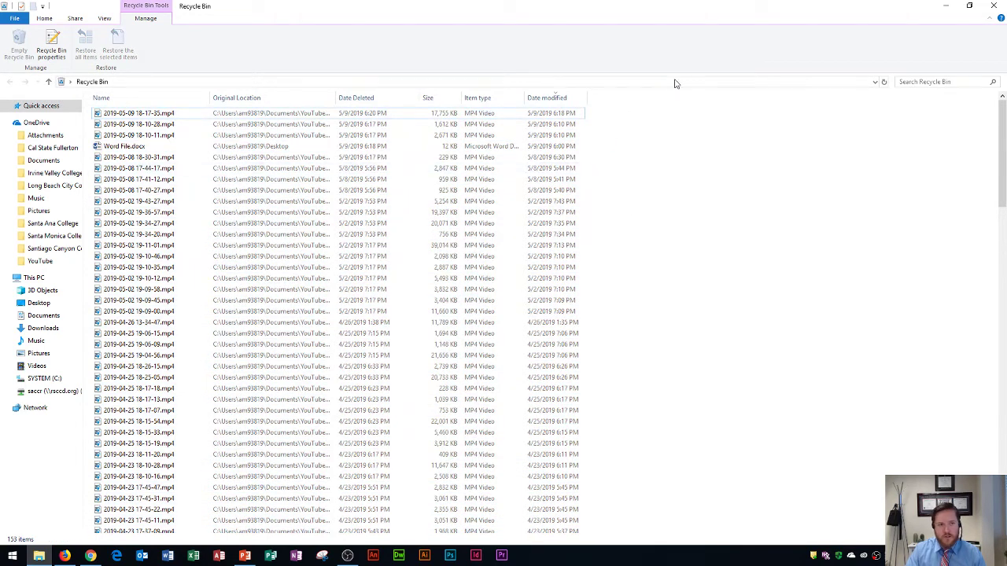
{"action": "left_click", "coordinate": [993, 6]}
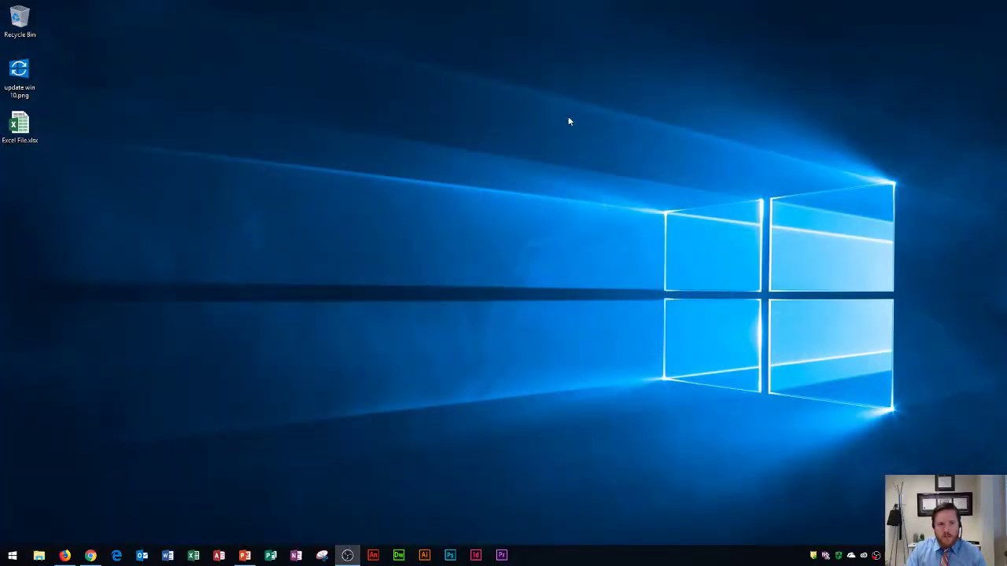
{"action": "double_click", "coordinate": [18, 17]}
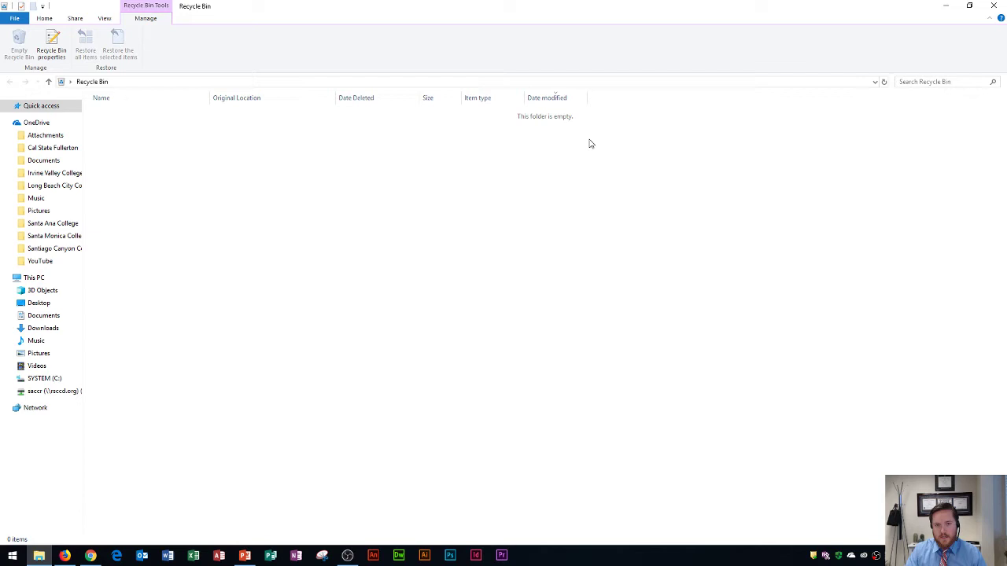
{"action": "left_click", "coordinate": [996, 6]}
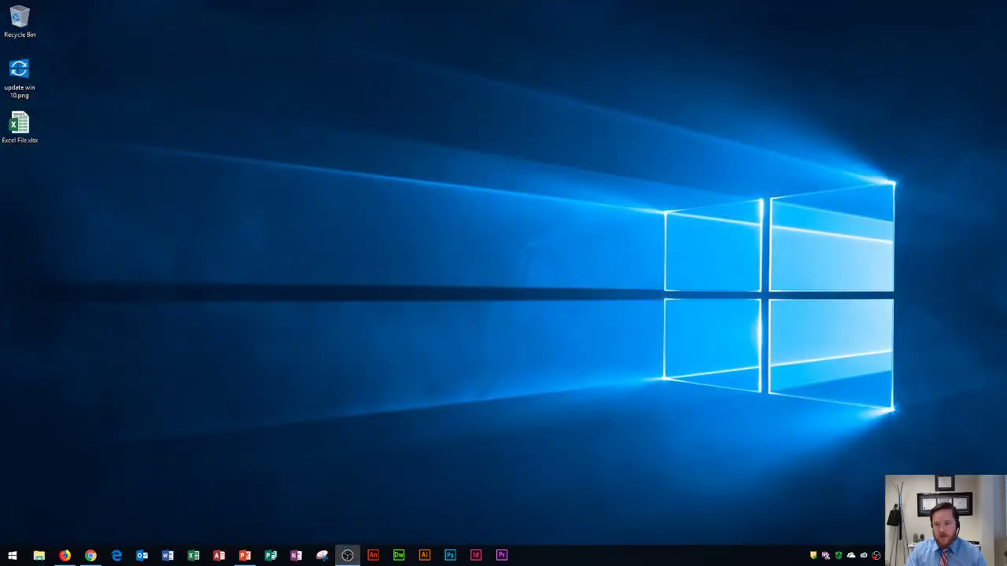